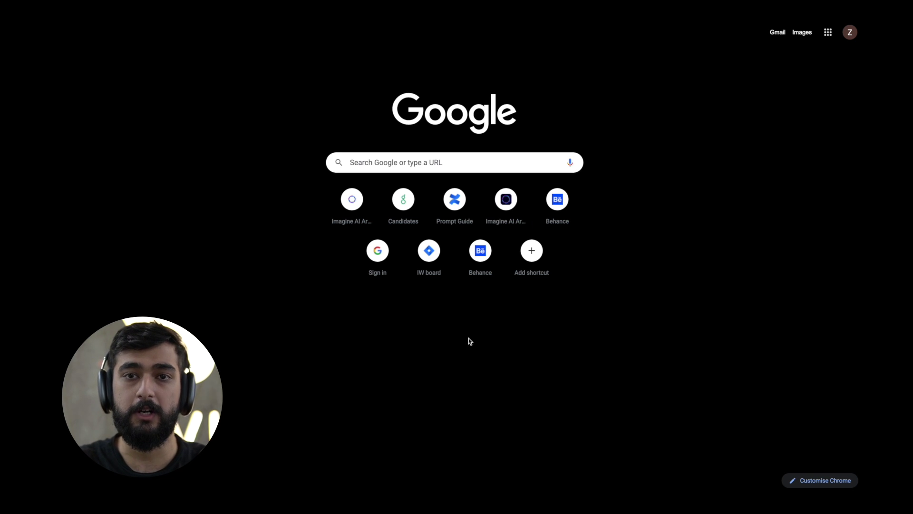
- Enter 'imagine' in Chrome's address bar to reach the Imagine AI art generator at imagineweb.ai
key(ctrl+l)
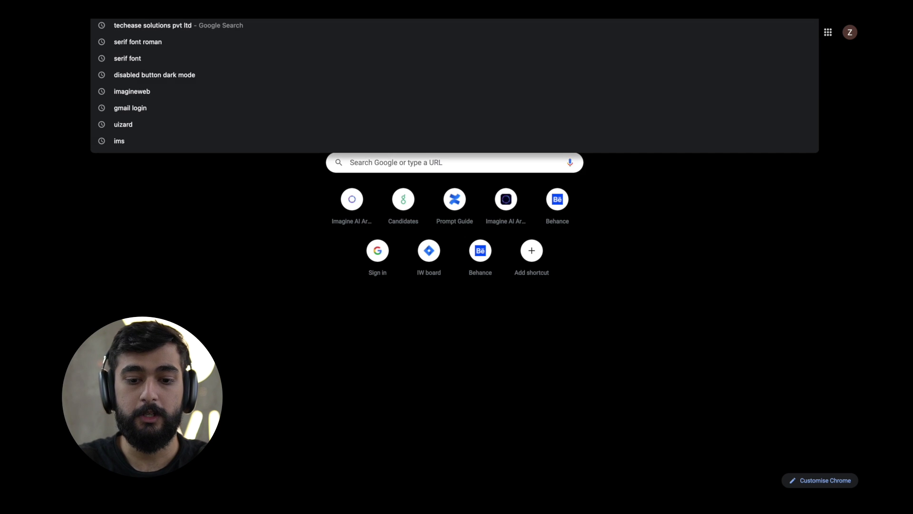
text(imagine)
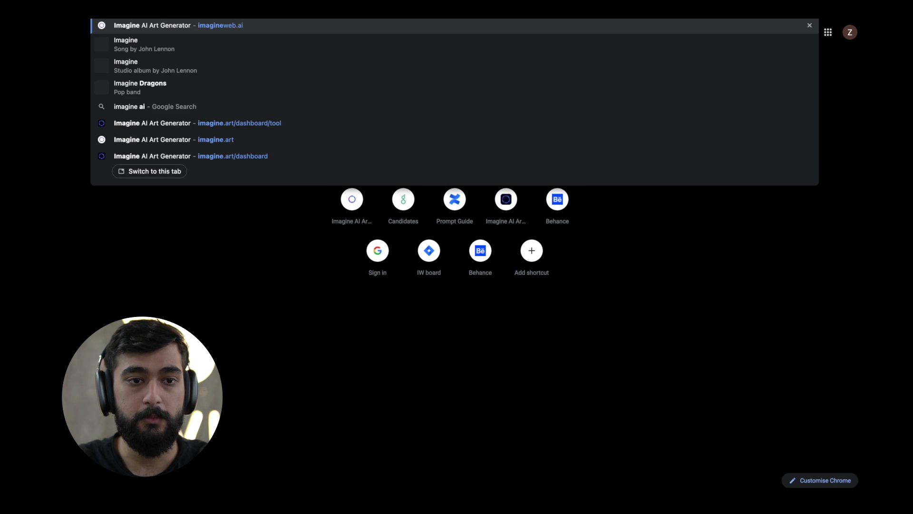
key(Escape)
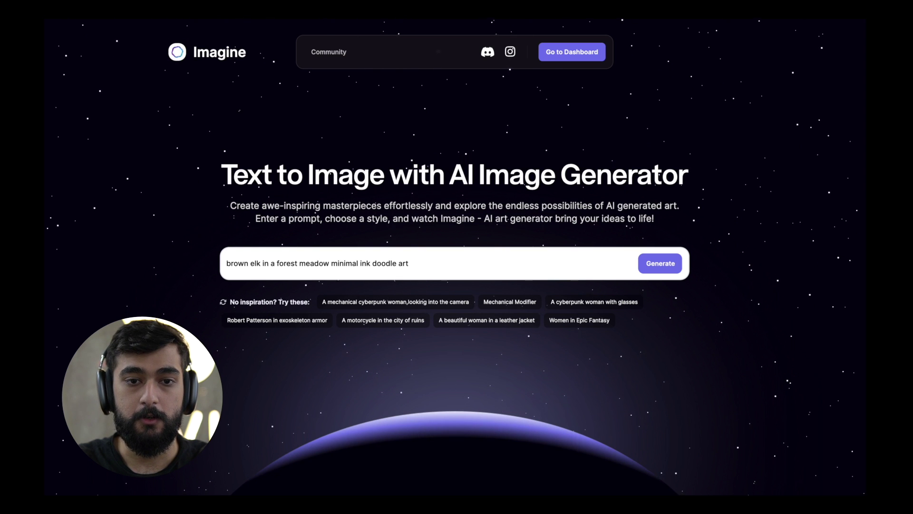
mouse_move(340, 52)
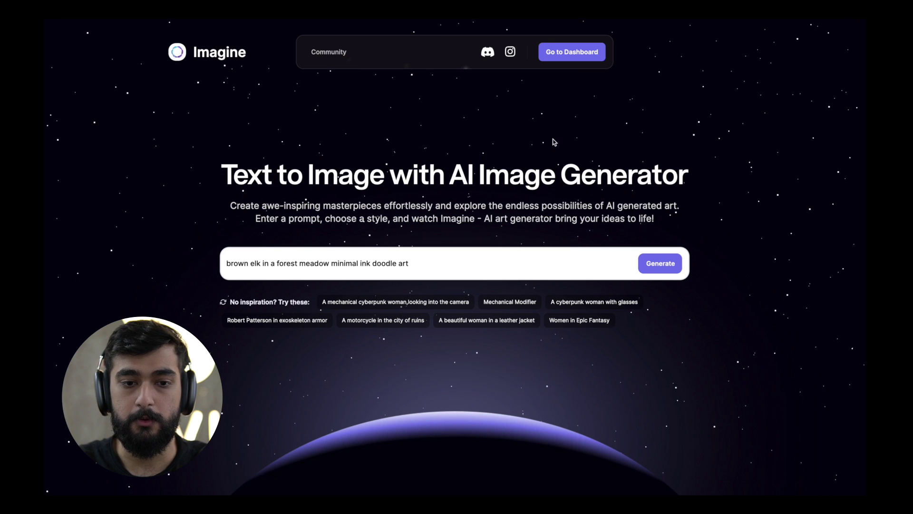
scroll(553, 139, down, 2)
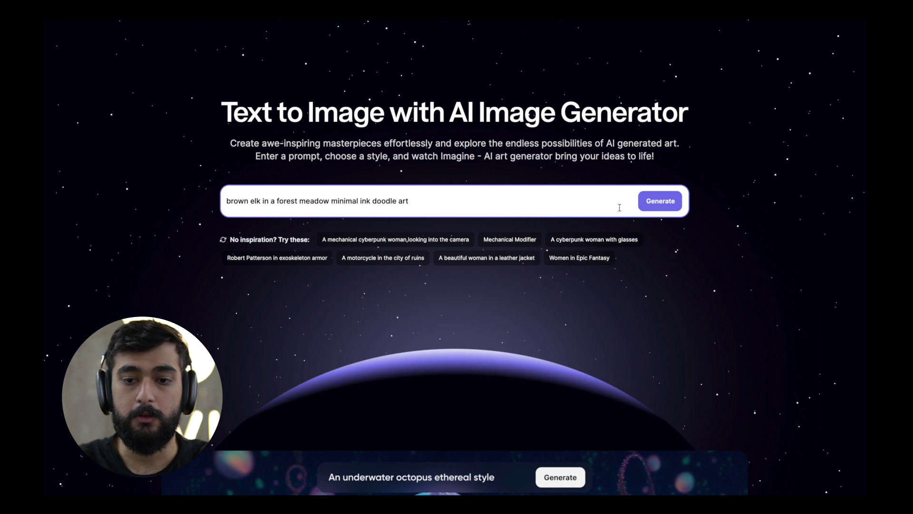
scroll(619, 207, down, 6)
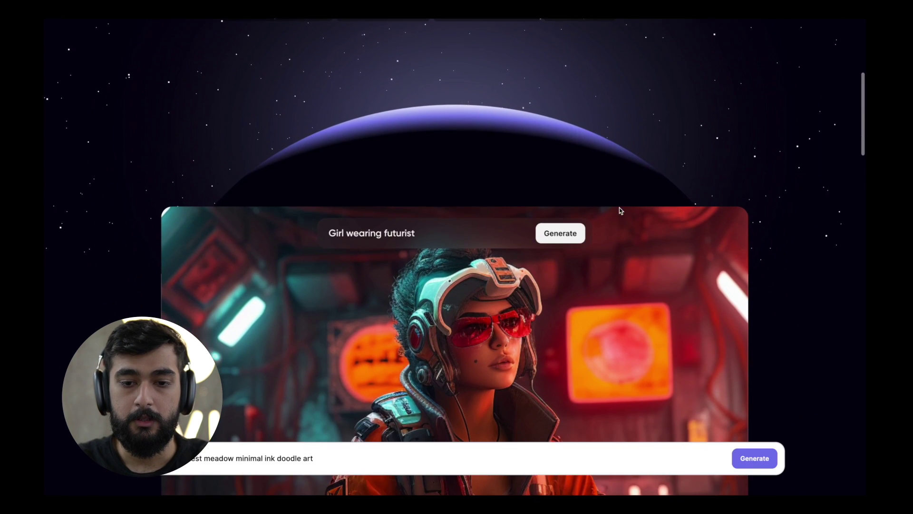
scroll(619, 208, down, 1)
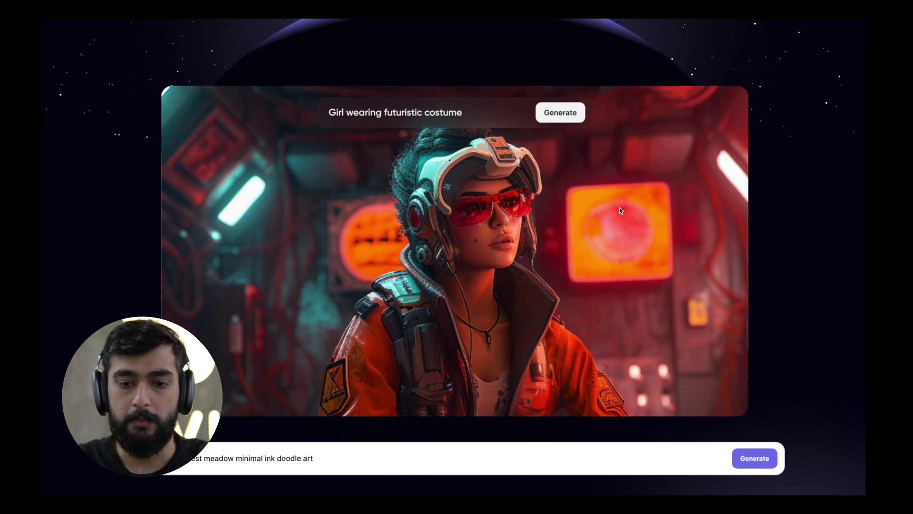
scroll(620, 208, down, 1)
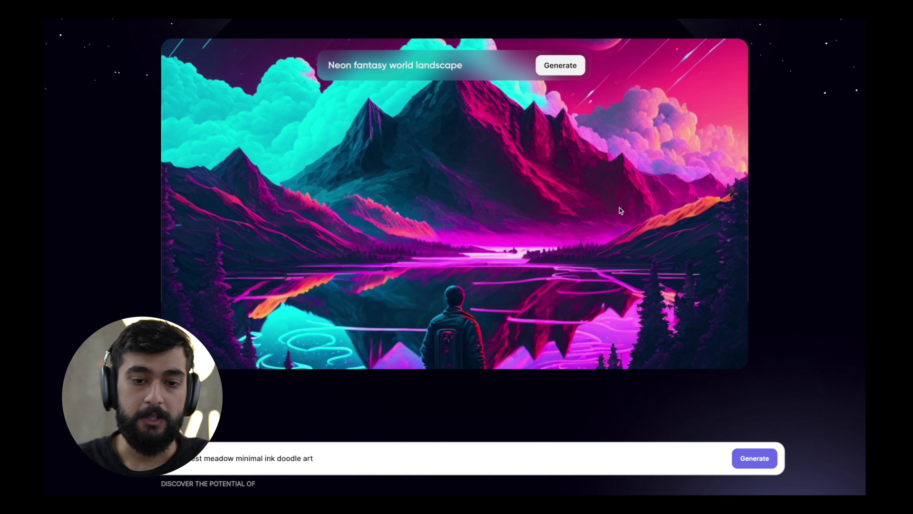
scroll(619, 207, down, 8)
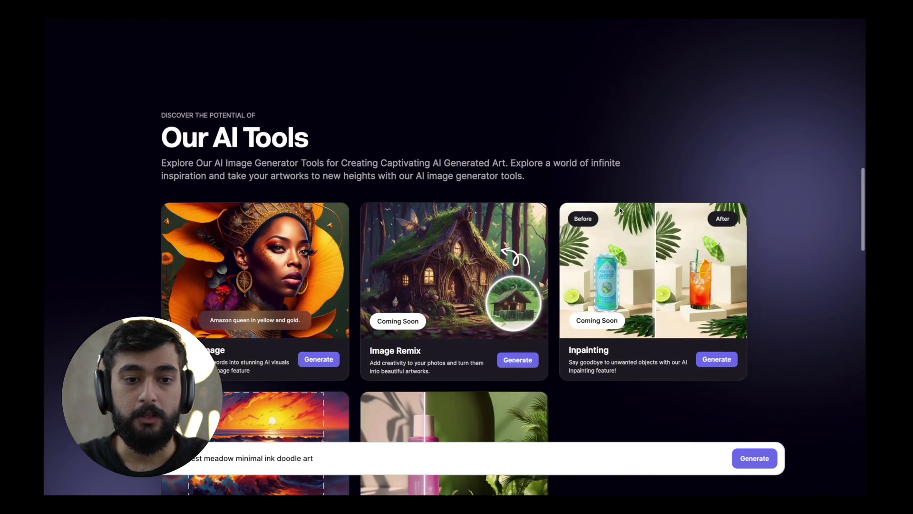
scroll(620, 208, down, 1)
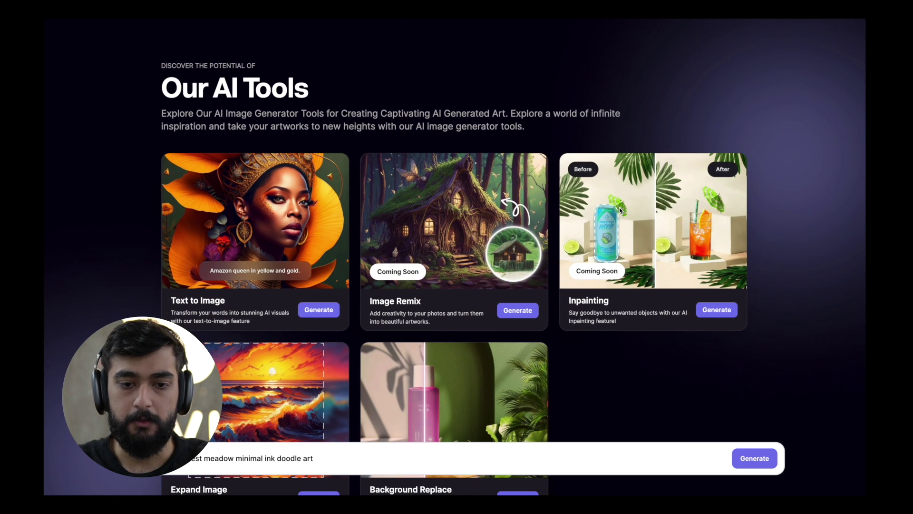
scroll(619, 208, down, 1)
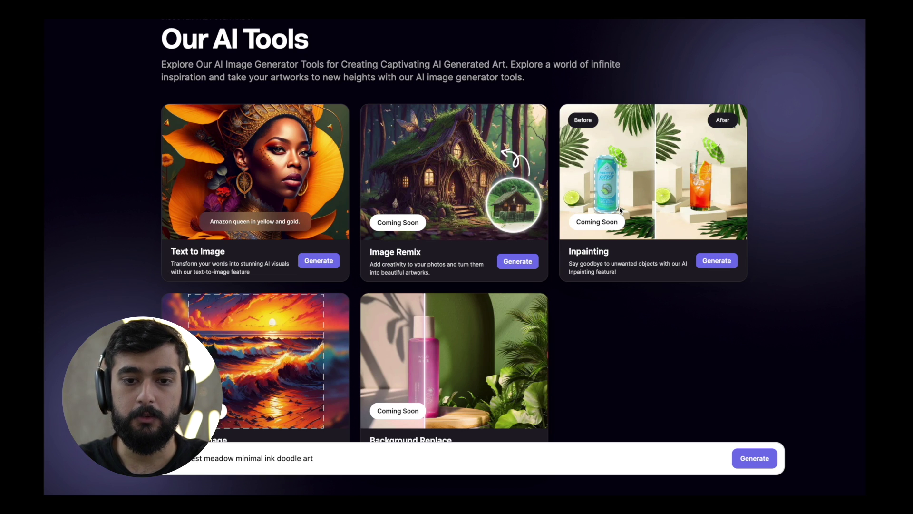
scroll(619, 208, down, 7)
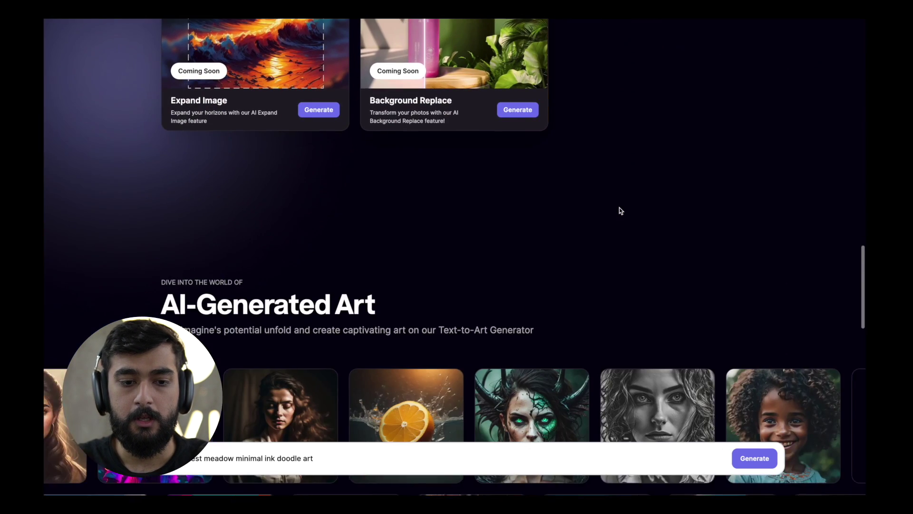
scroll(620, 207, down, 4)
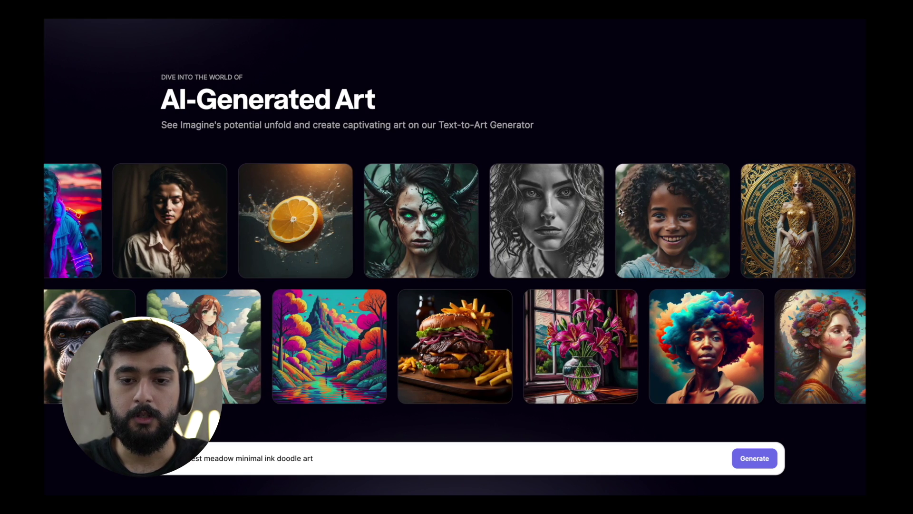
scroll(619, 207, down, 15)
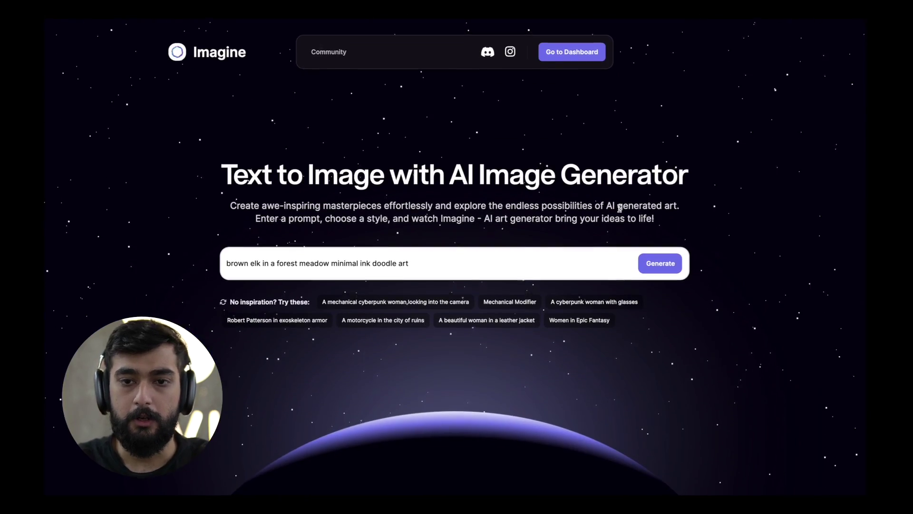
- From the dashboard's text-to-image workspace, generate an image with the prompt 'a cat flying in the sky'
click(581, 58)
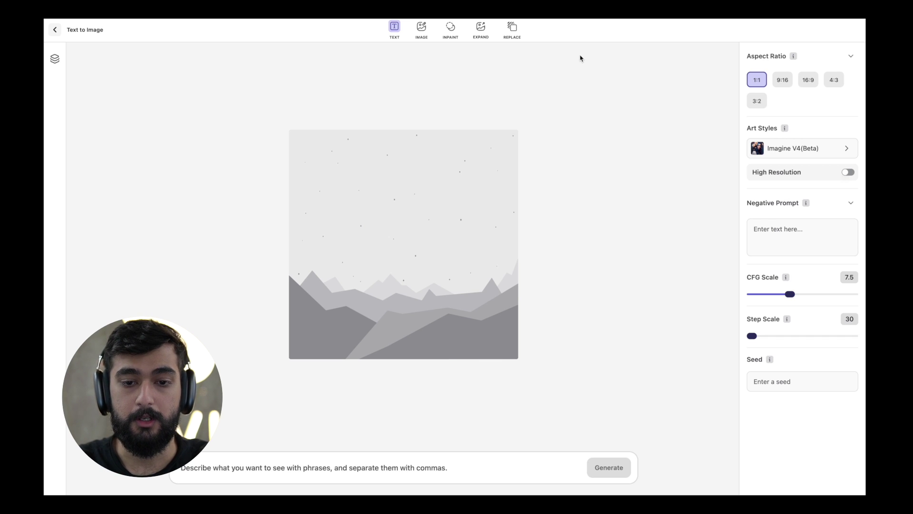
click(299, 470)
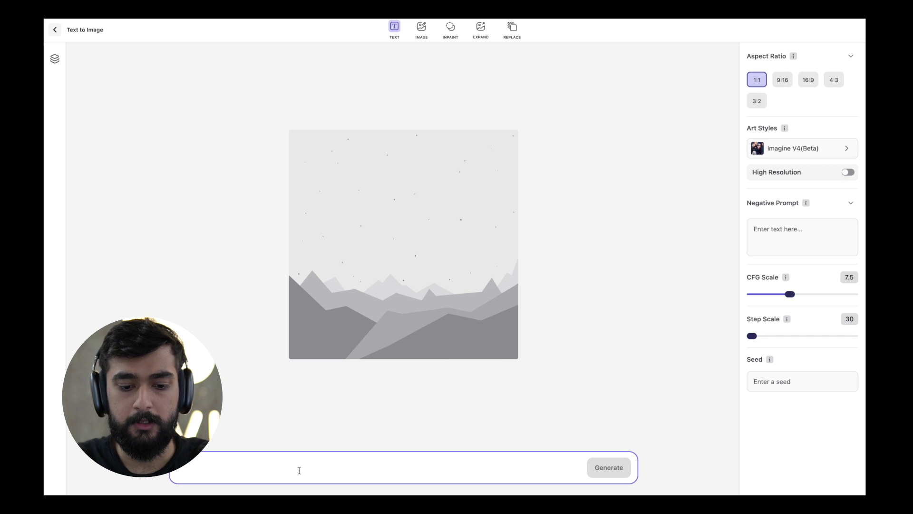
text(a c)
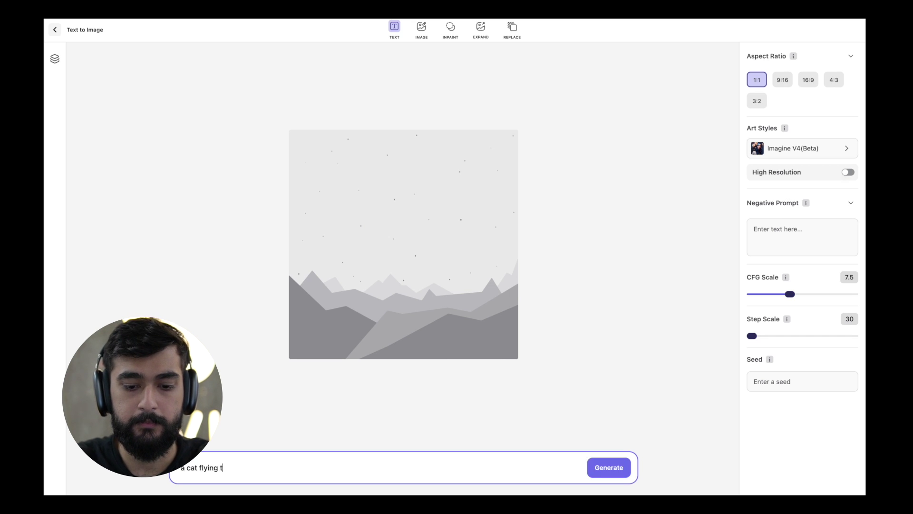
text(at flying in the )
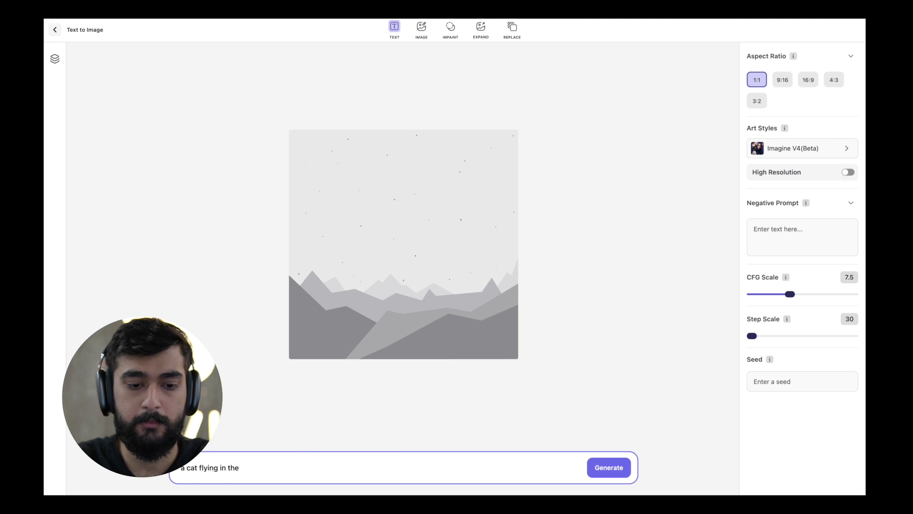
text(sky)
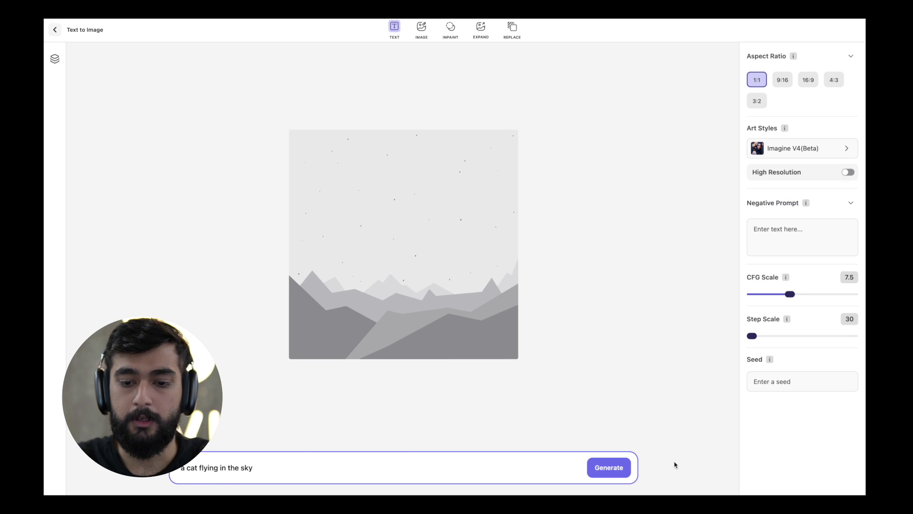
click(601, 469)
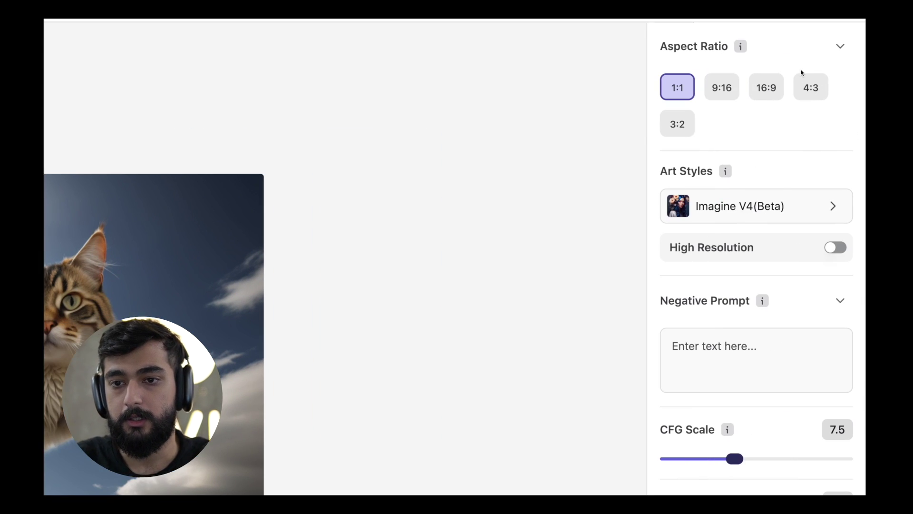
- Change the aspect ratio for new images from 1:1 to 16:9
scroll(802, 73, up, 1)
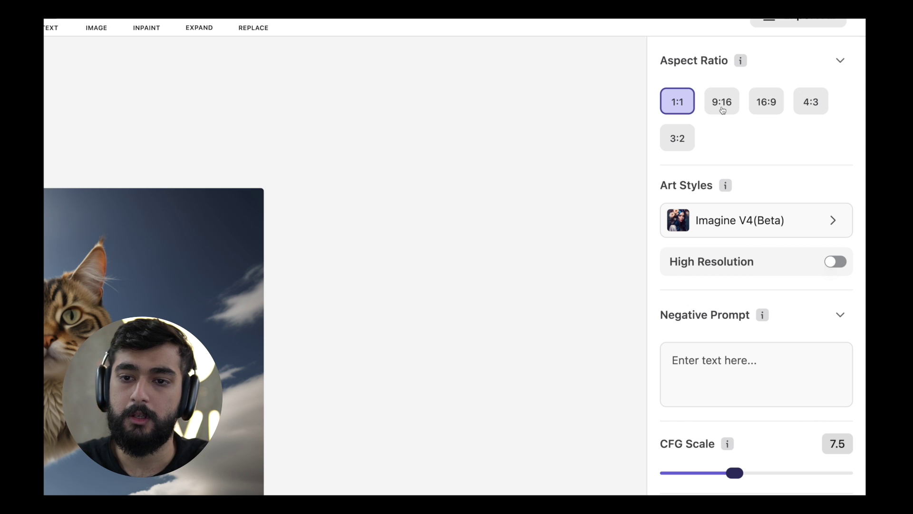
click(764, 108)
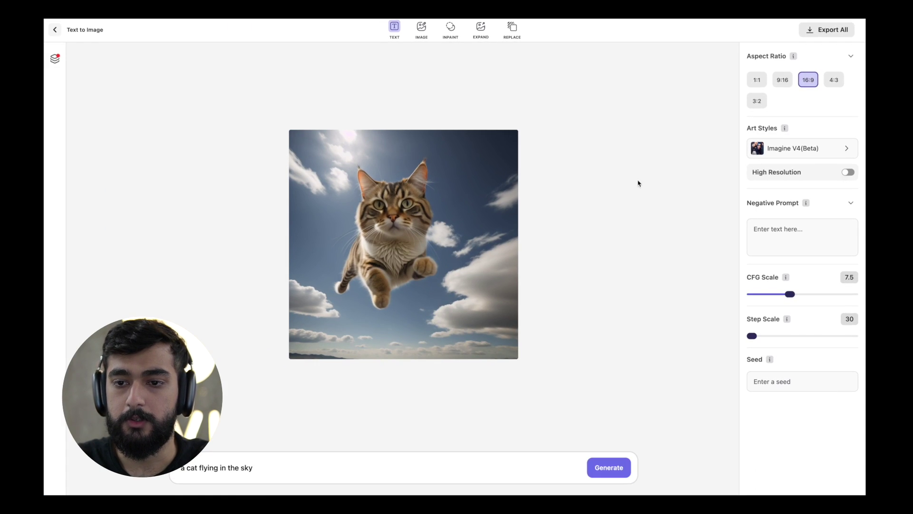
- Browse the All, Favorites and Popular art style tabs while keeping Imagine V4(Beta) selected
click(786, 156)
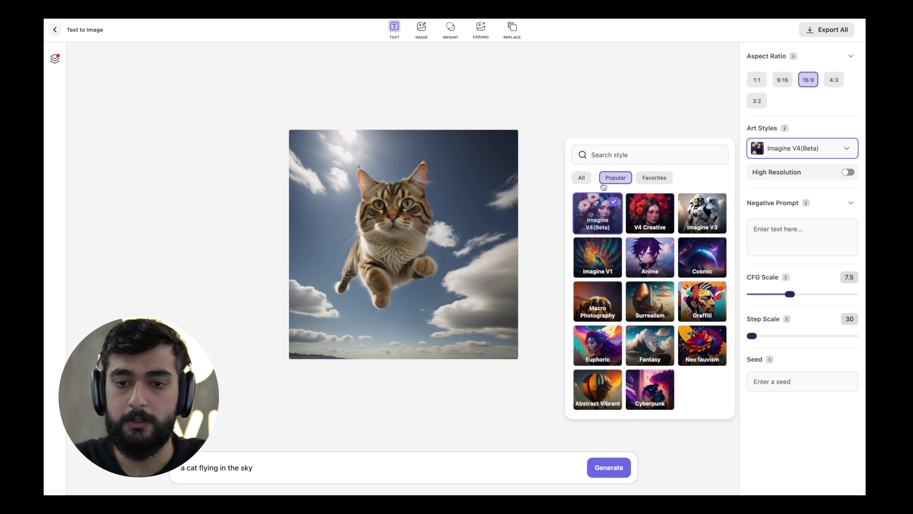
click(581, 178)
scroll(655, 292, down, 3)
scroll(656, 292, down, 10)
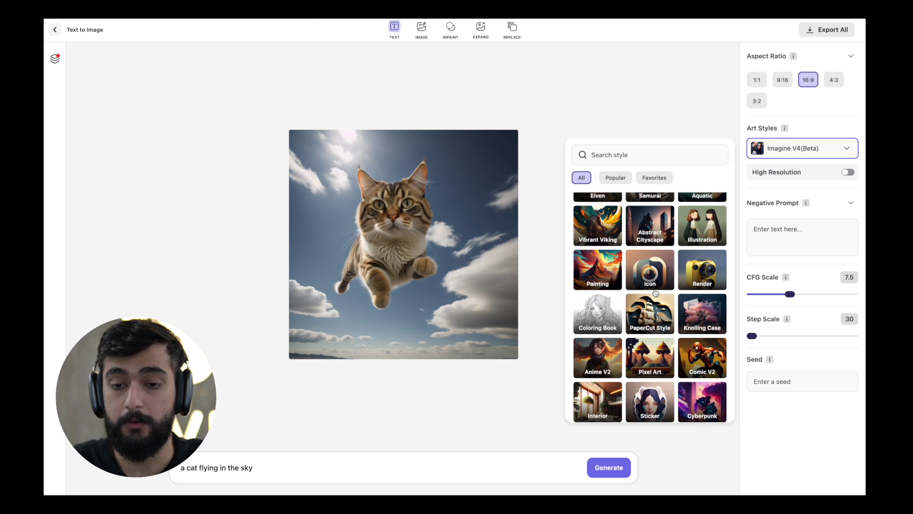
scroll(656, 292, down, 5)
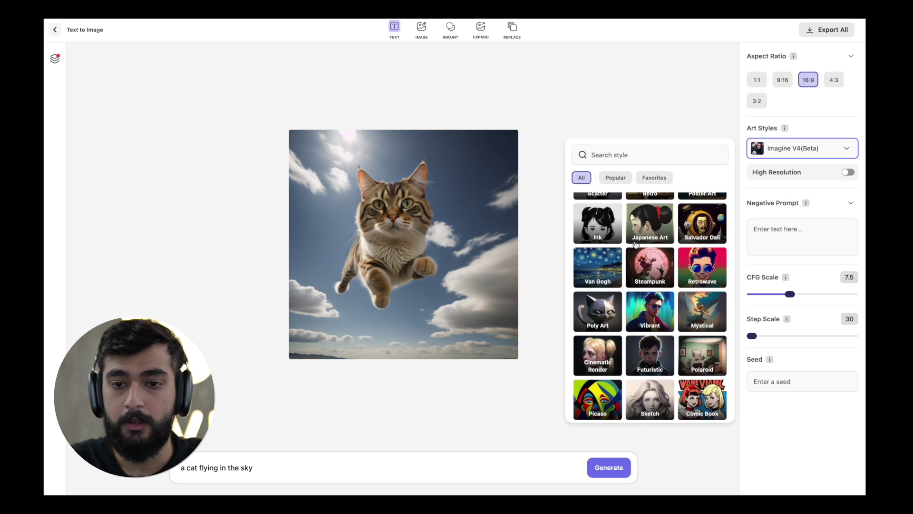
click(653, 181)
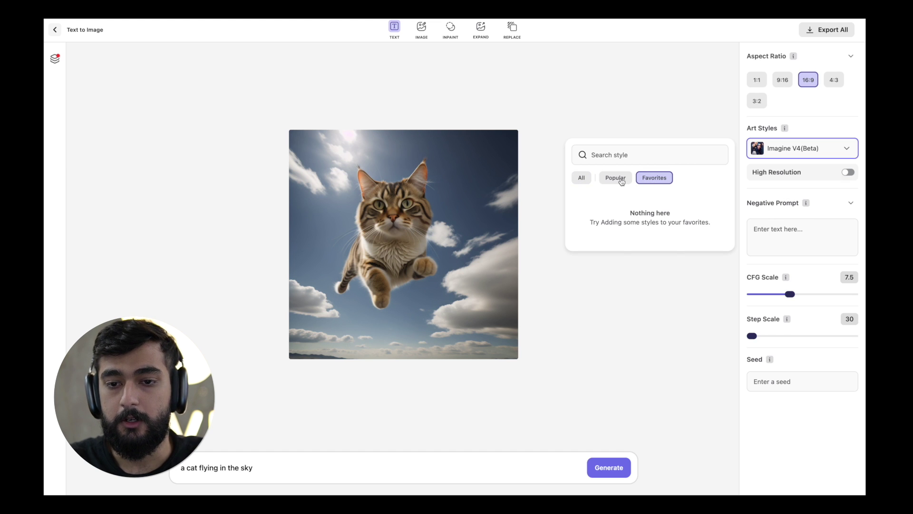
click(622, 180)
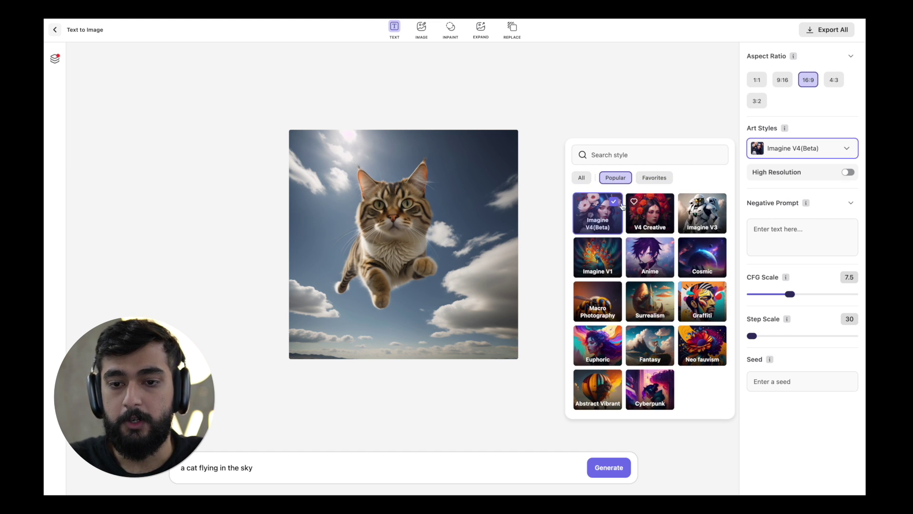
click(654, 180)
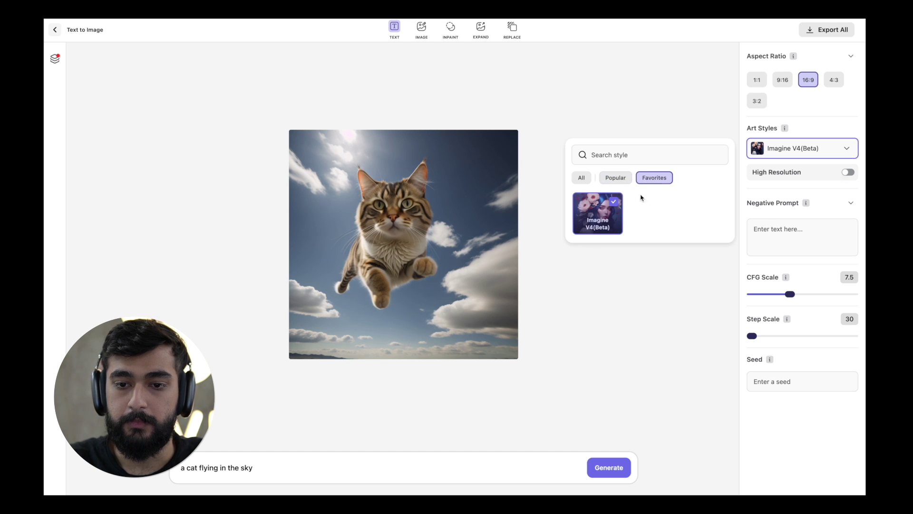
- Switch on High Resolution and set the negative prompt to 'amputations, more than 5 fingers'
click(846, 174)
click(846, 175)
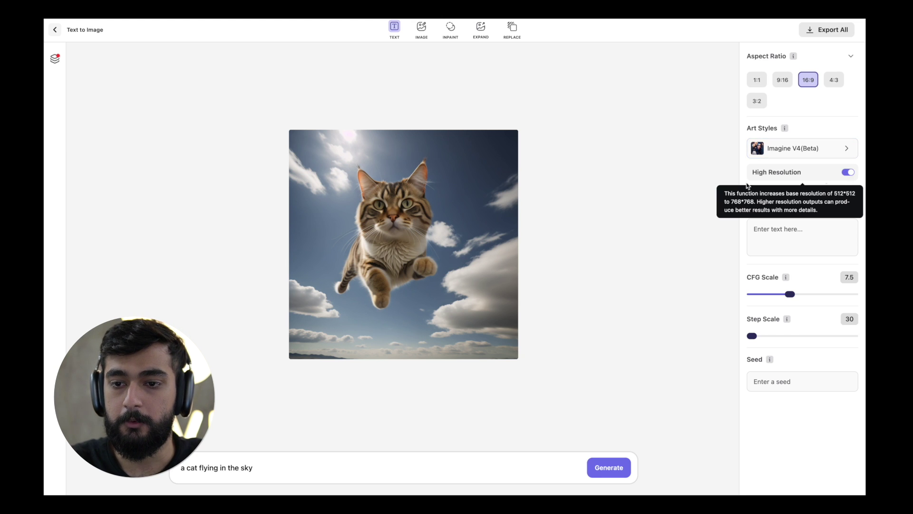
click(772, 230)
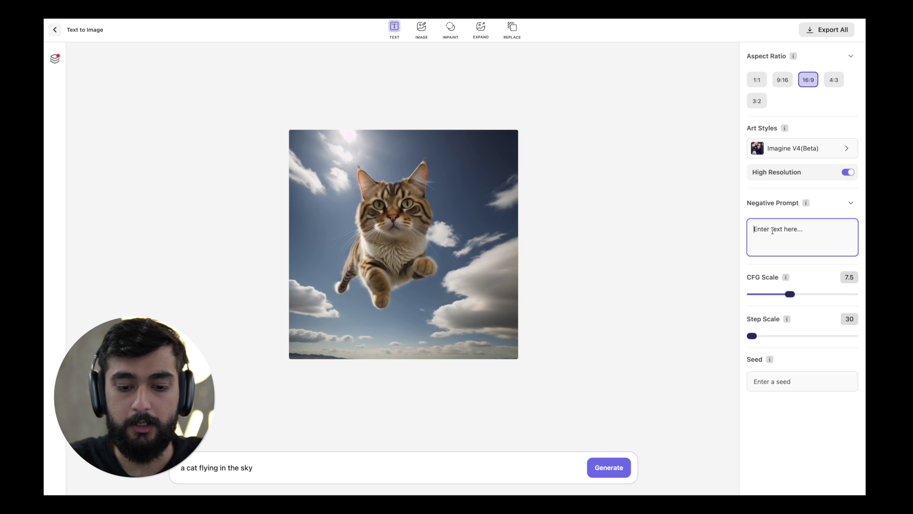
text(aputat)
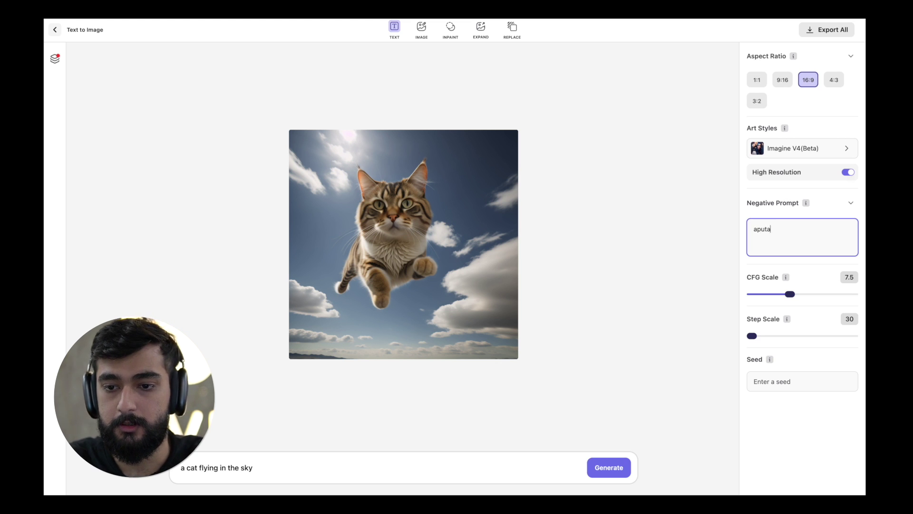
key(BackSpace)
key(BackSpace)
key(BackSpace)
key(BackSpace)
key(BackSpace)
text(mputations, )
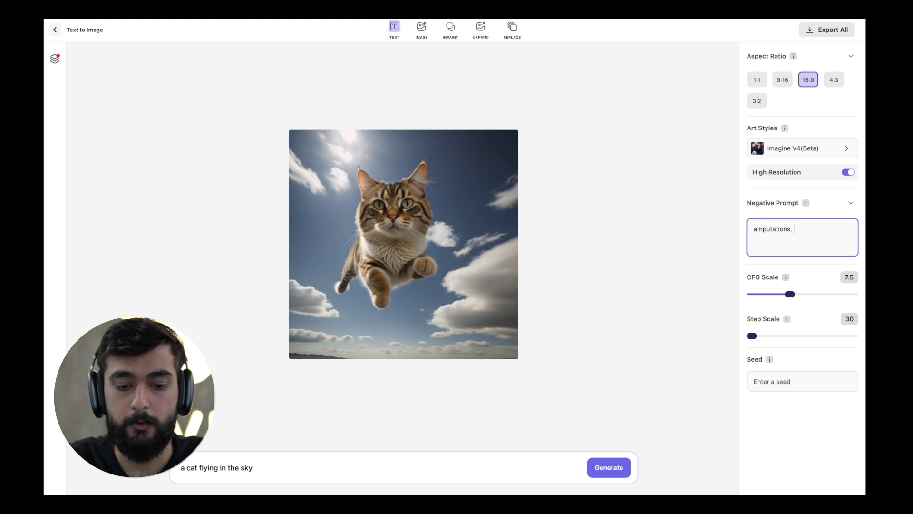
text(more than 5)
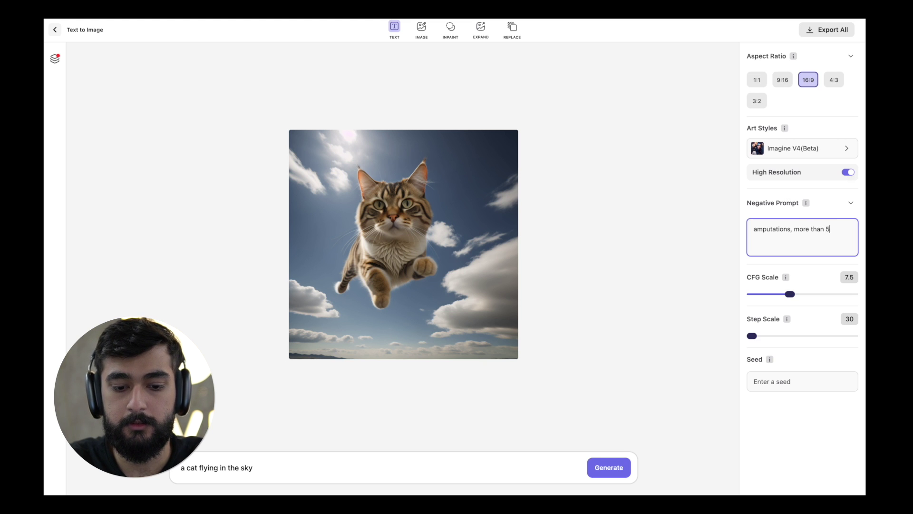
text( fingers)
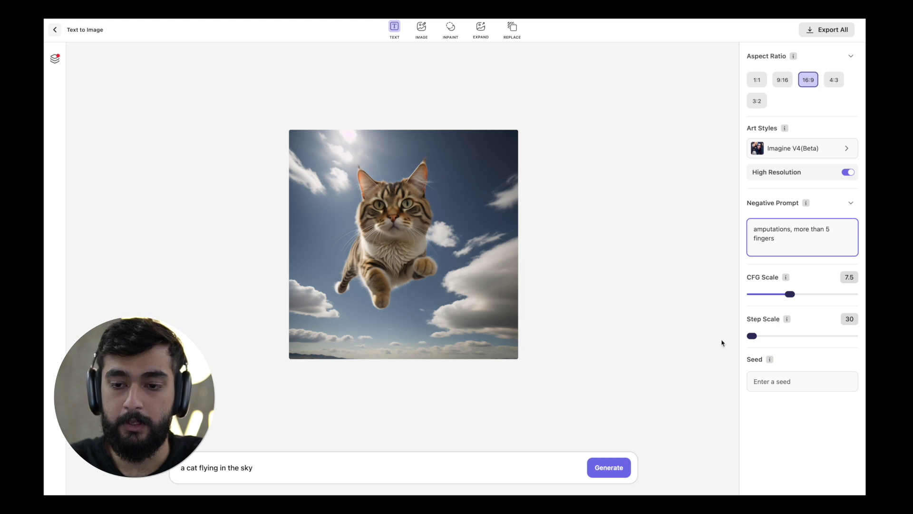
- Drag the Step Scale slider from 30 up to 40
drag(752, 336, 802, 338)
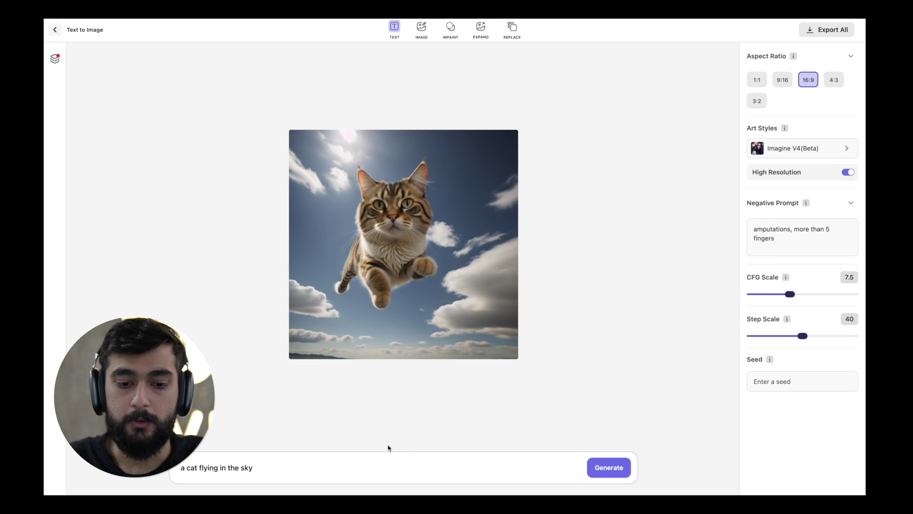
- Replace the cat prompt with 'superman in outerspace' and generate a 16:9 image
double_click(376, 467)
triple_click(376, 467)
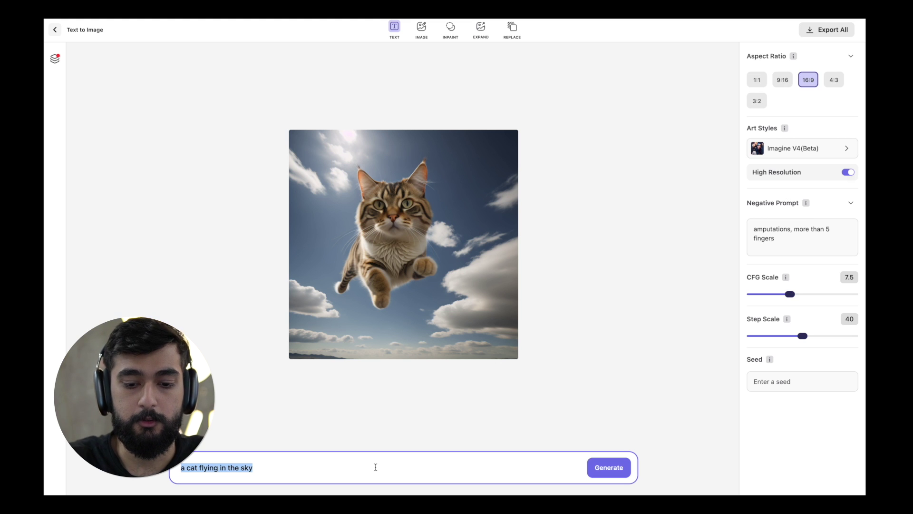
text(superman)
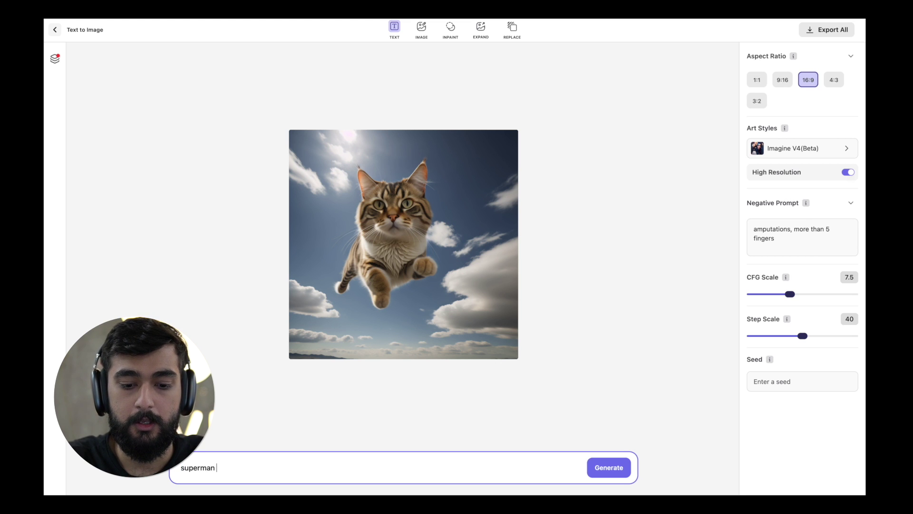
text( in outersoa)
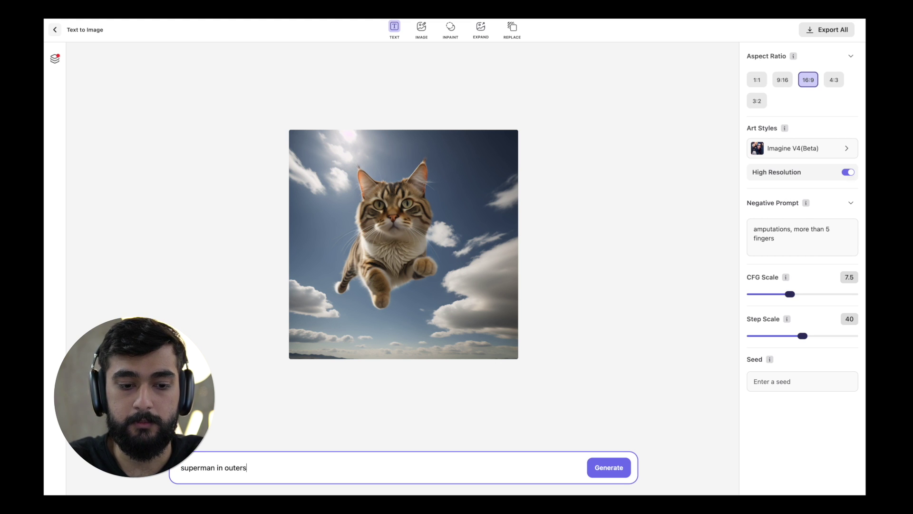
key(BackSpace)
key(BackSpace)
text(pace)
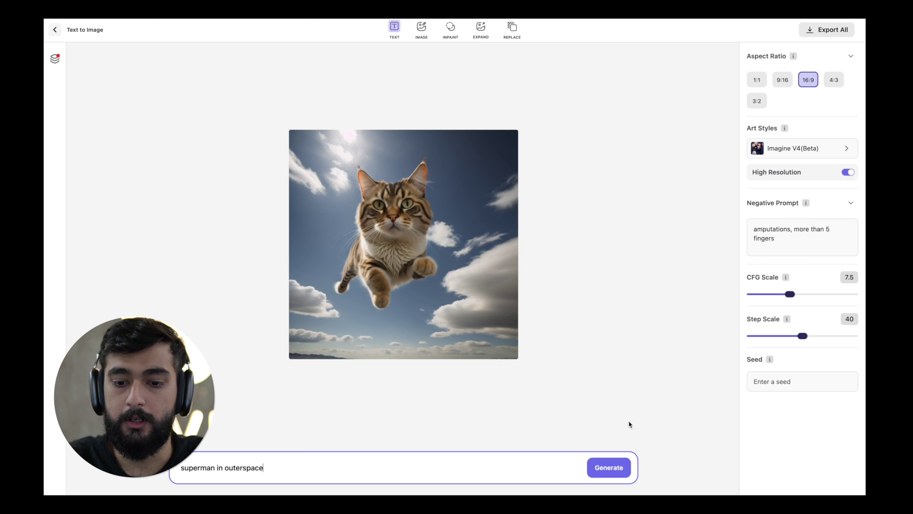
click(610, 470)
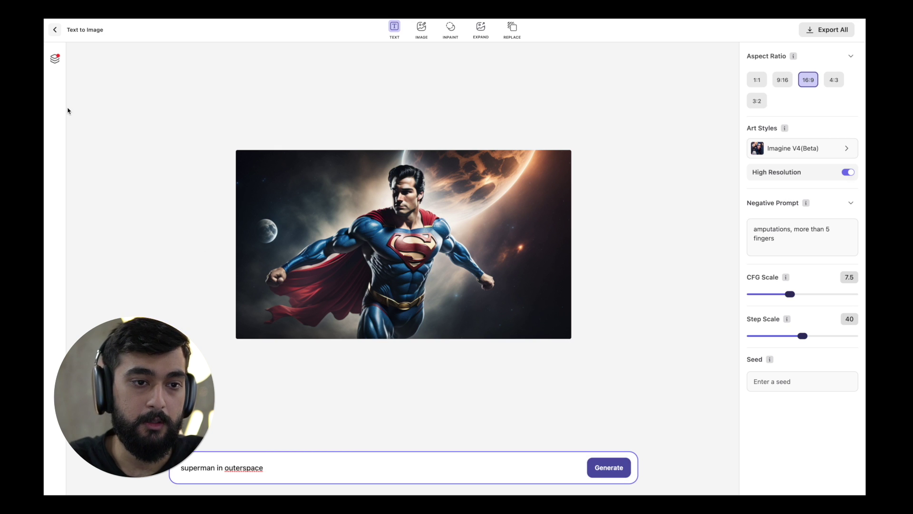
- Glance at the Collections panel, close it, and generate a second Superman image
click(54, 64)
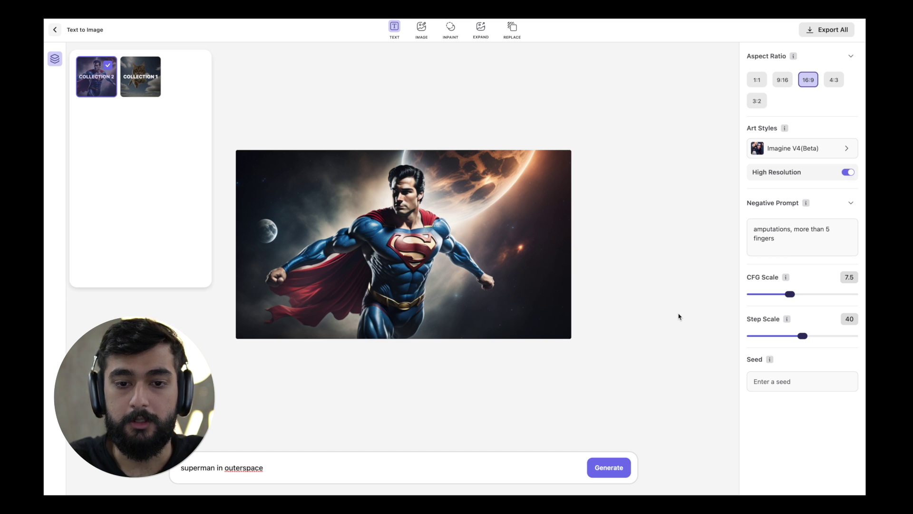
click(501, 423)
click(599, 467)
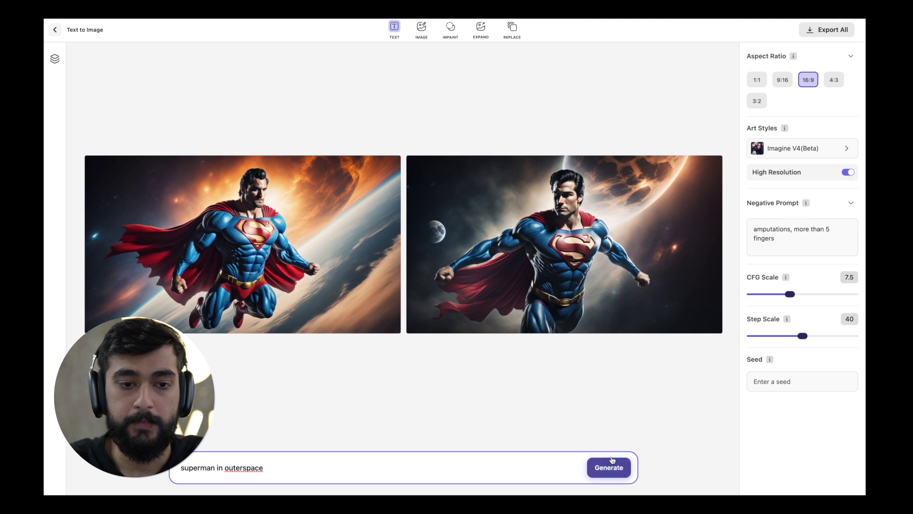
- Generate a third Superman image, then enlarge the middle one briefly and close the viewer
click(618, 476)
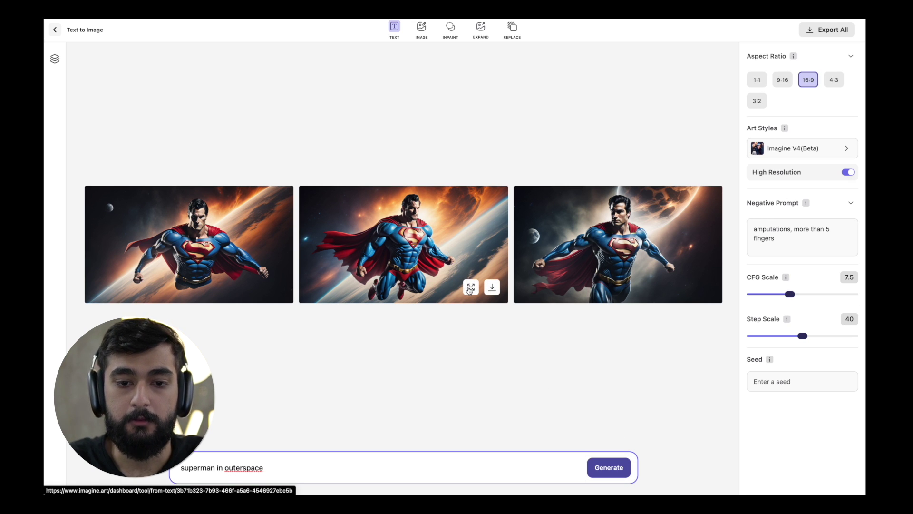
click(447, 252)
click(692, 127)
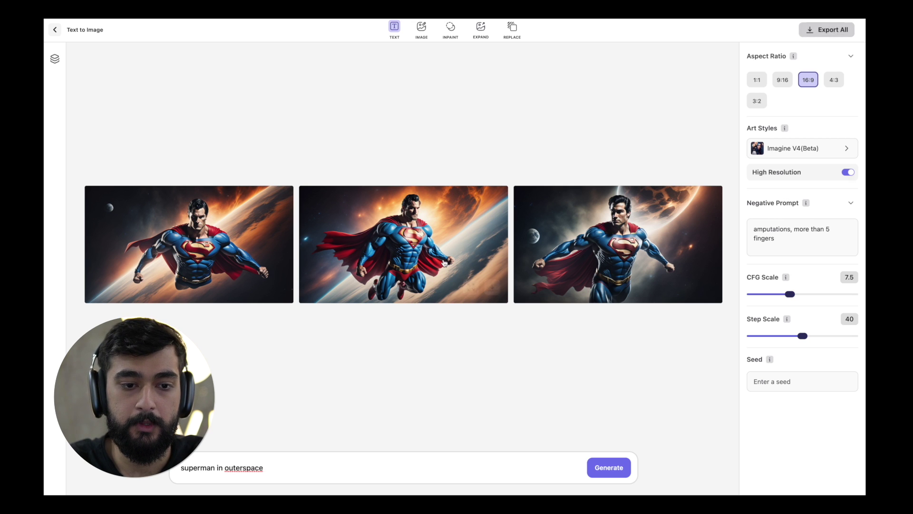
- Cycle through all three Superman images in the enlarged viewer, then close it
mouse_move(421, 268)
click(369, 261)
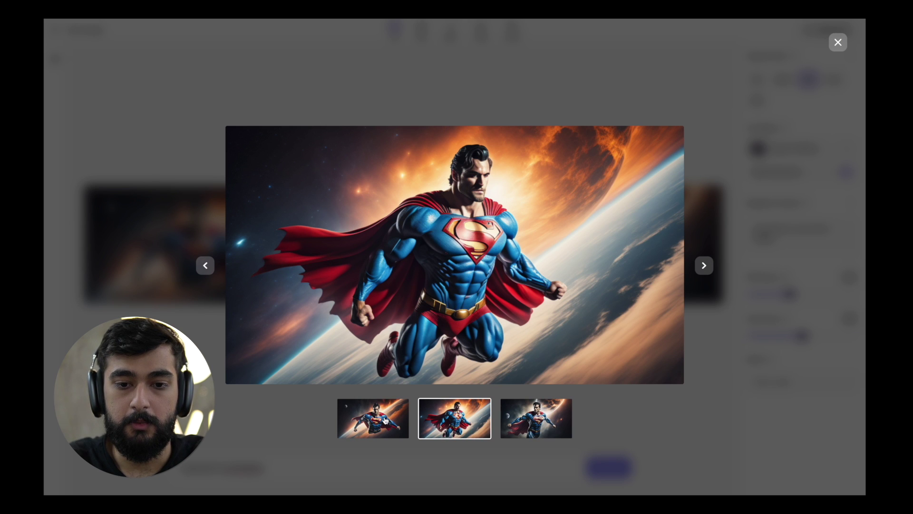
click(705, 266)
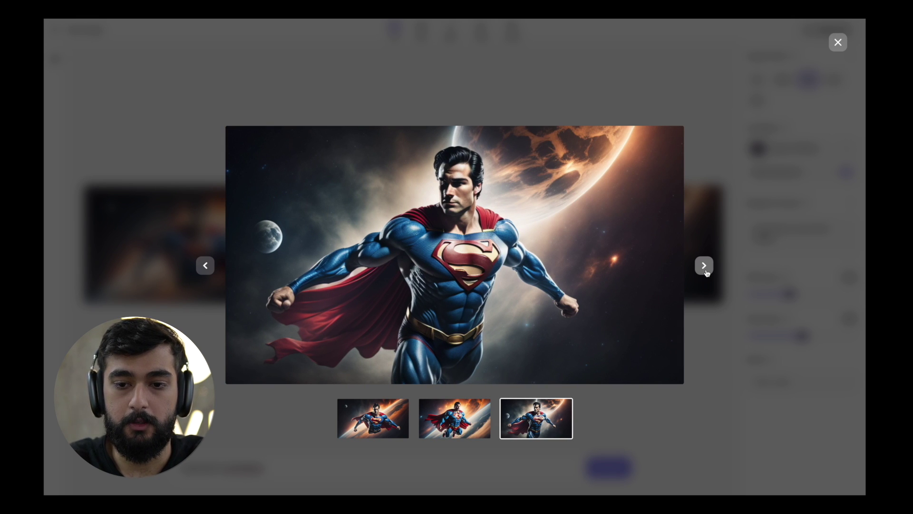
click(705, 267)
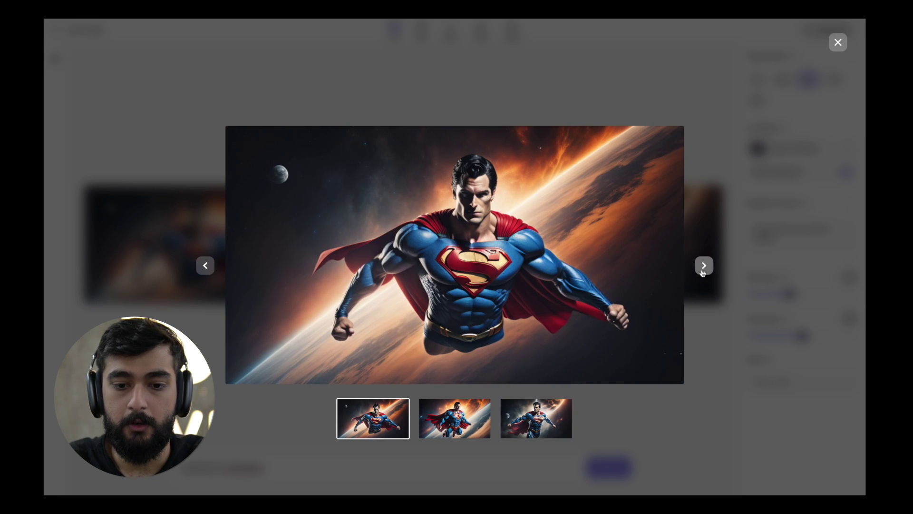
click(473, 423)
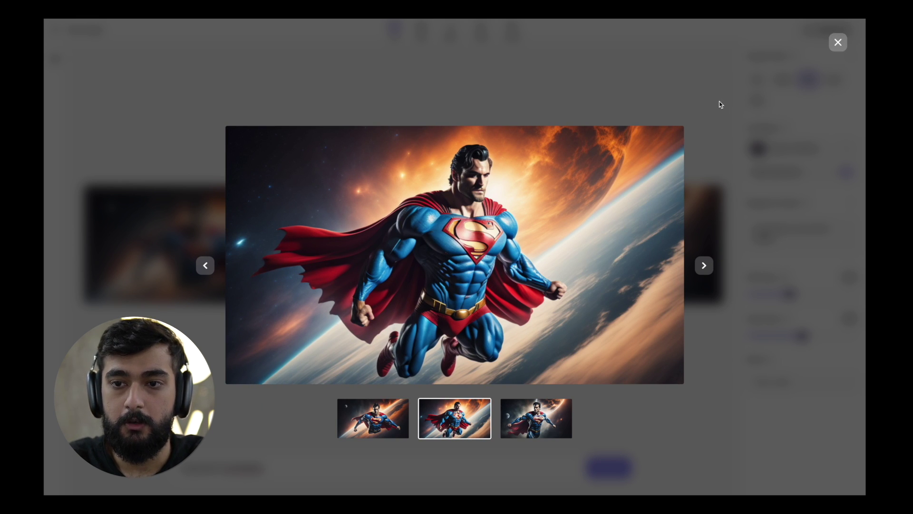
click(766, 98)
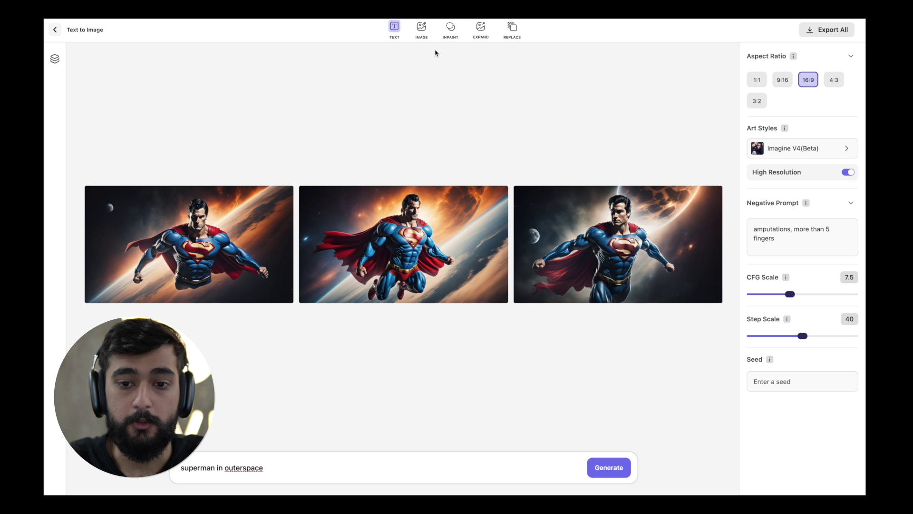
- Return to the dashboard, briefly revisit the Text to Image results, then come back
click(56, 31)
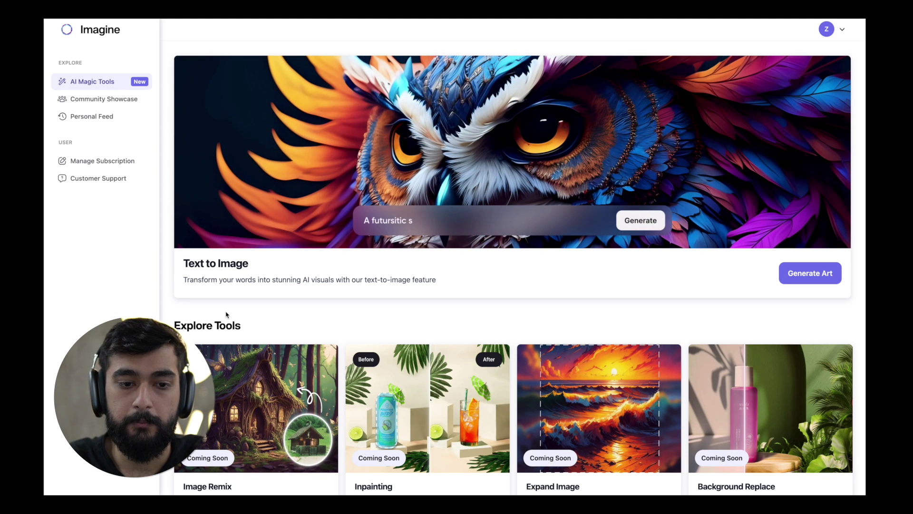
scroll(227, 315, down, 1)
scroll(316, 196, up, 1)
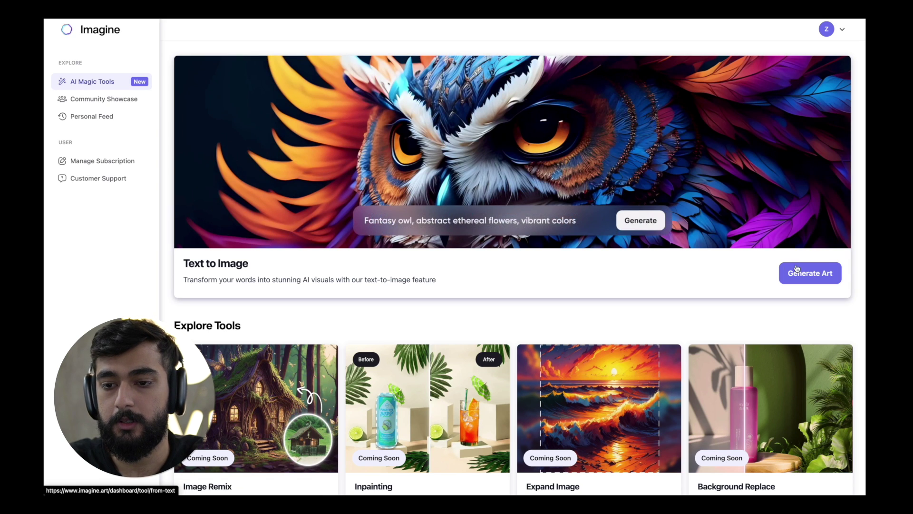
click(797, 266)
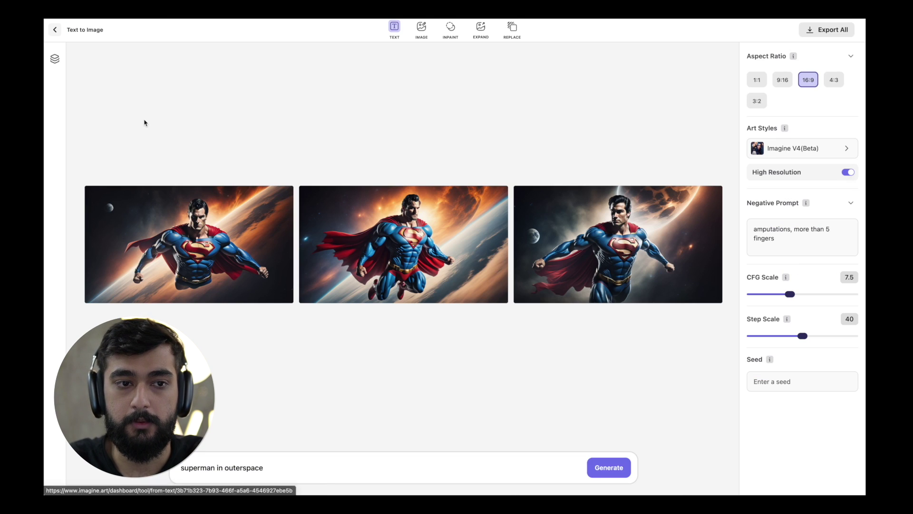
click(54, 32)
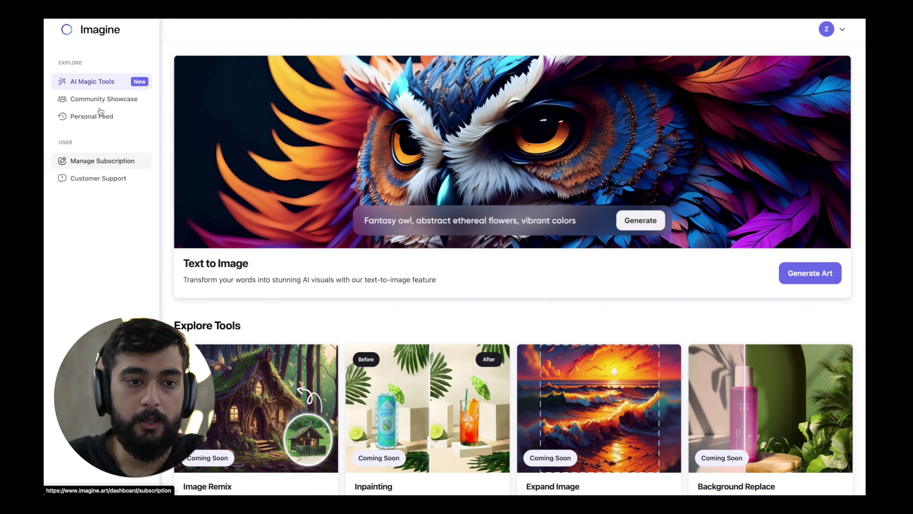
- Open Manage Subscription and review the active Yearly Plan plus the $6 weekly and $60 yearly plans
mouse_move(112, 95)
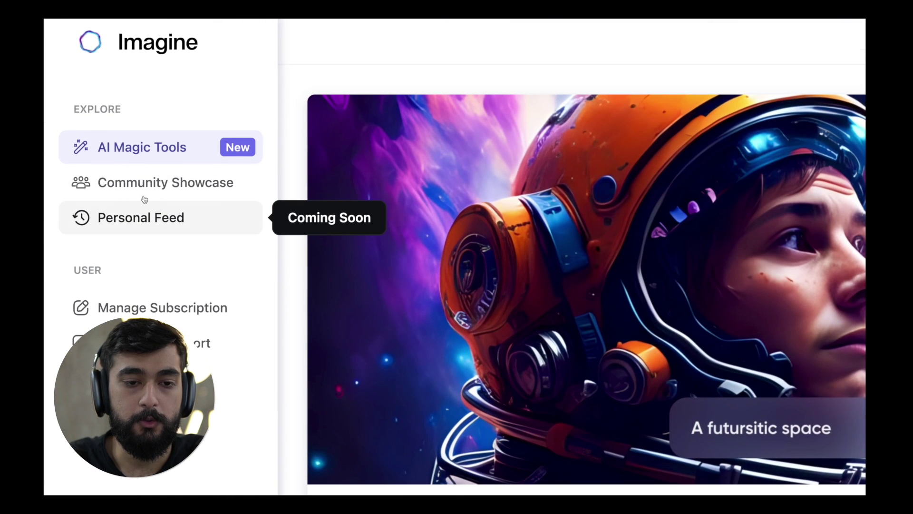
mouse_move(152, 179)
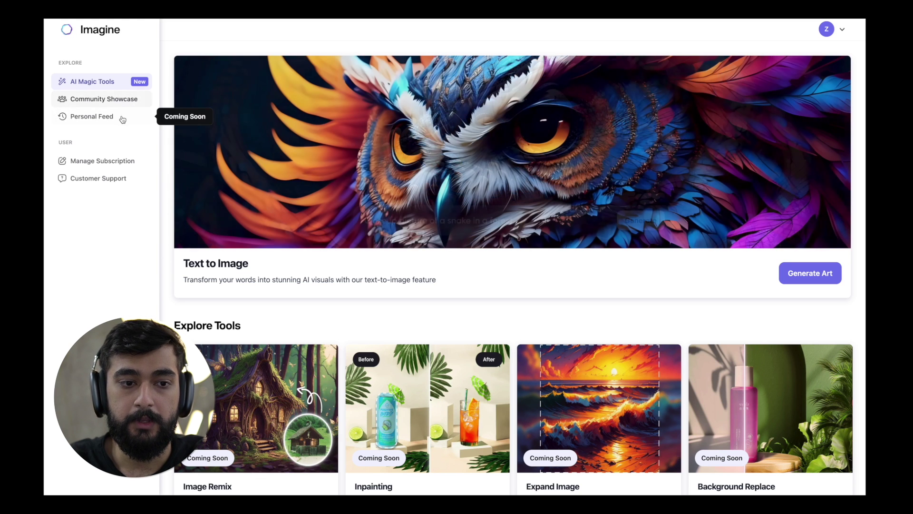
click(113, 163)
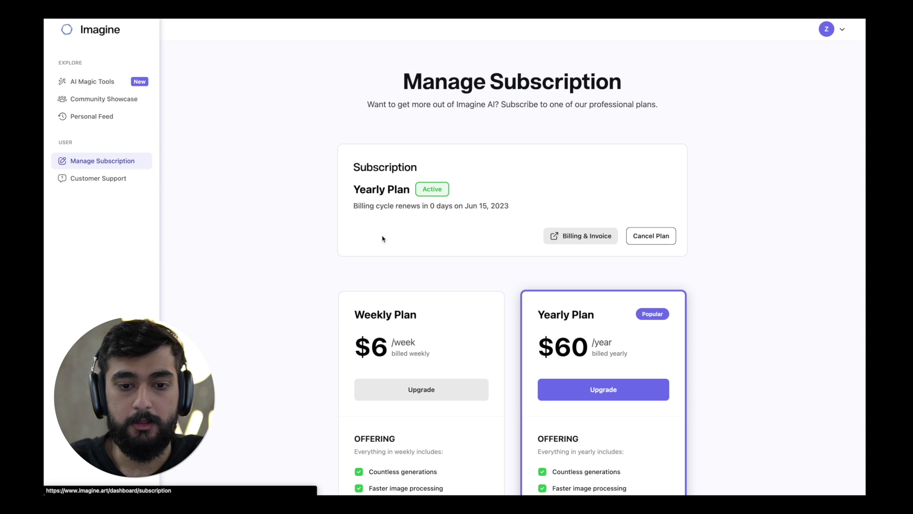
scroll(315, 341, down, 8)
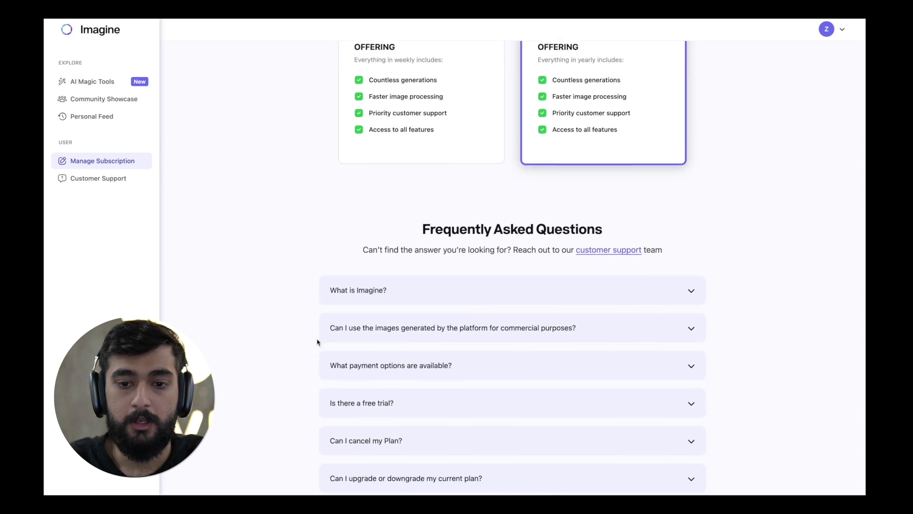
scroll(316, 341, up, 10)
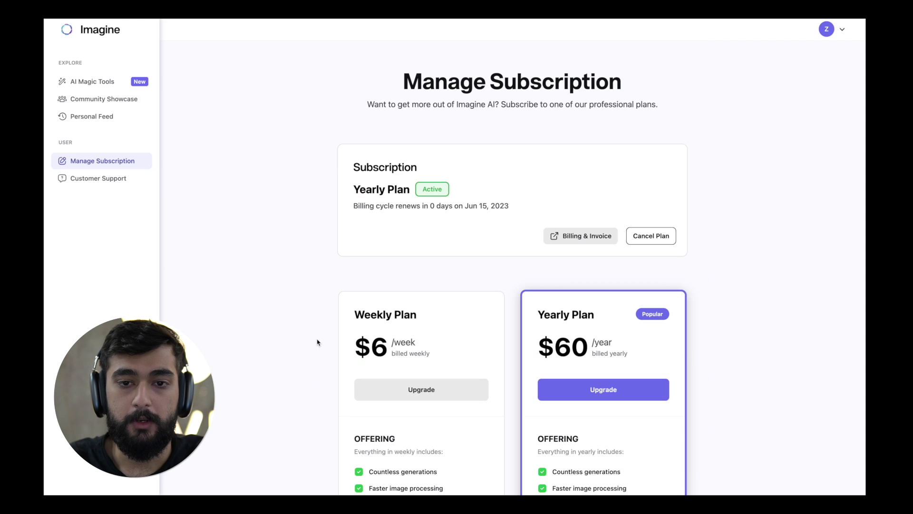
- Open Customer Support to show the 'Talk with our team' page with Email us and Discord options
click(114, 179)
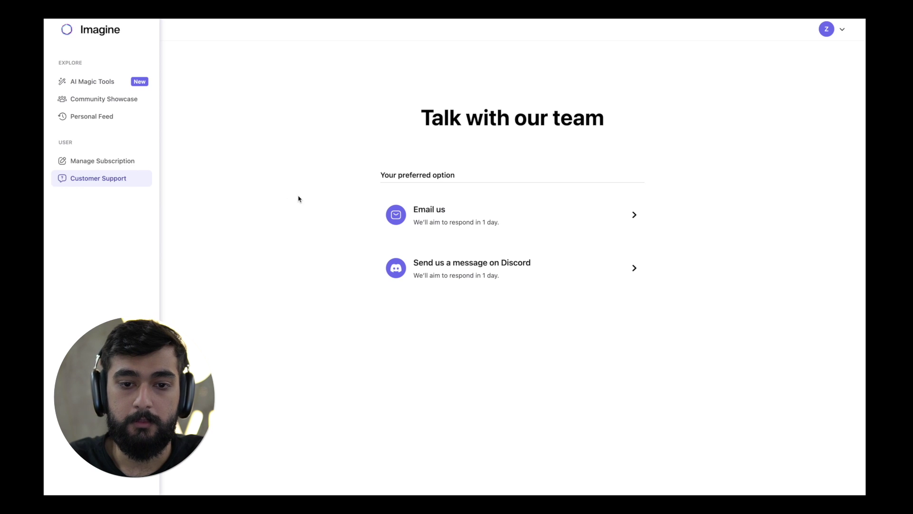